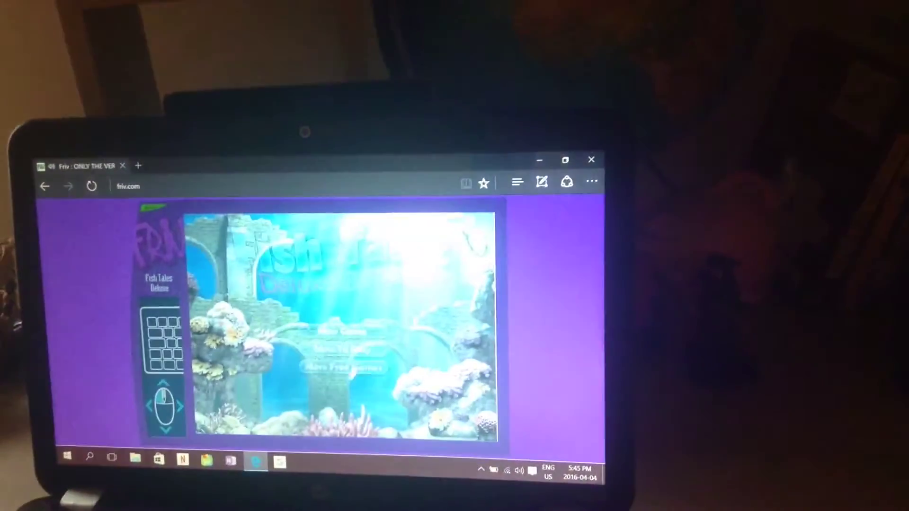
# Read the How To Play instructions, pass the level map, and begin level 1
pyautogui.click(324, 349)
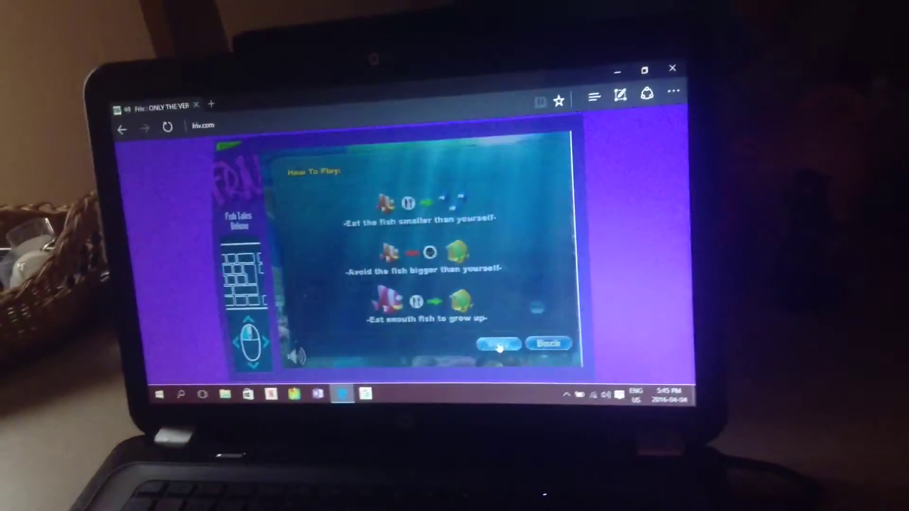
pyautogui.click(457, 328)
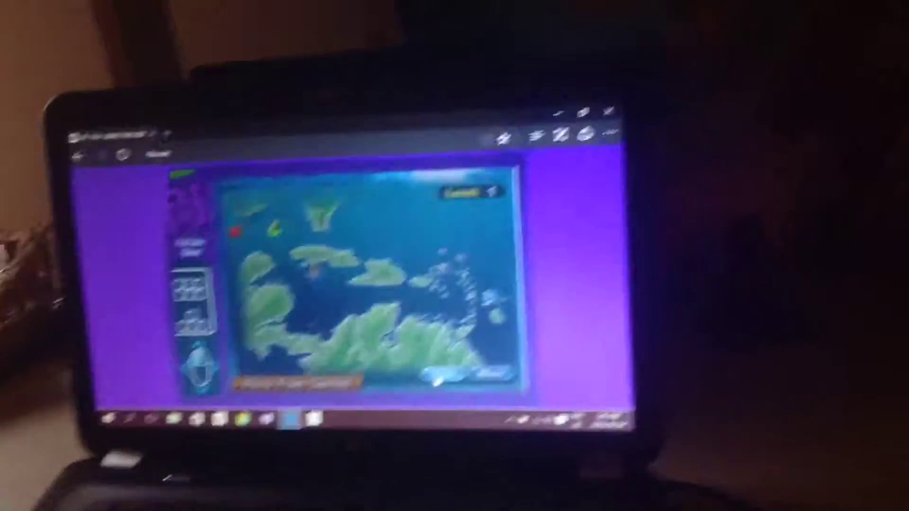
pyautogui.click(463, 389)
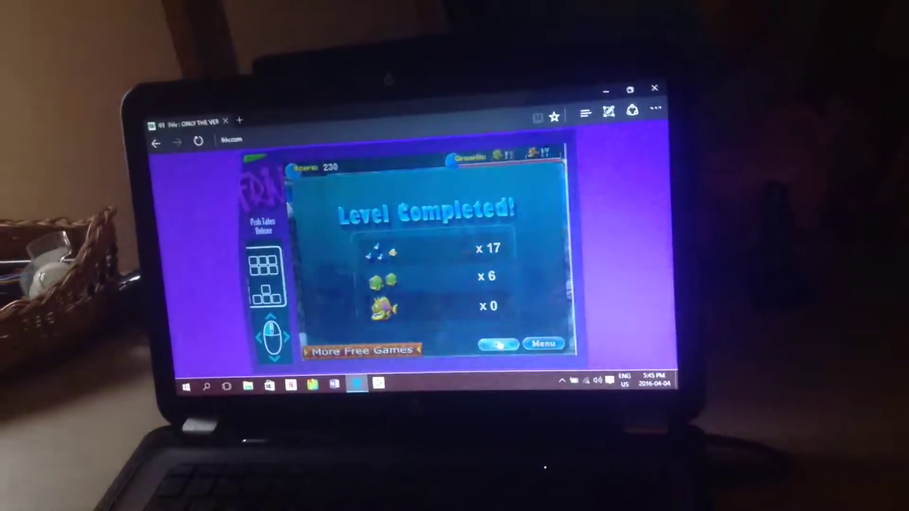
# Continue from the level 1 results to the world map and begin level 2
pyautogui.click(486, 346)
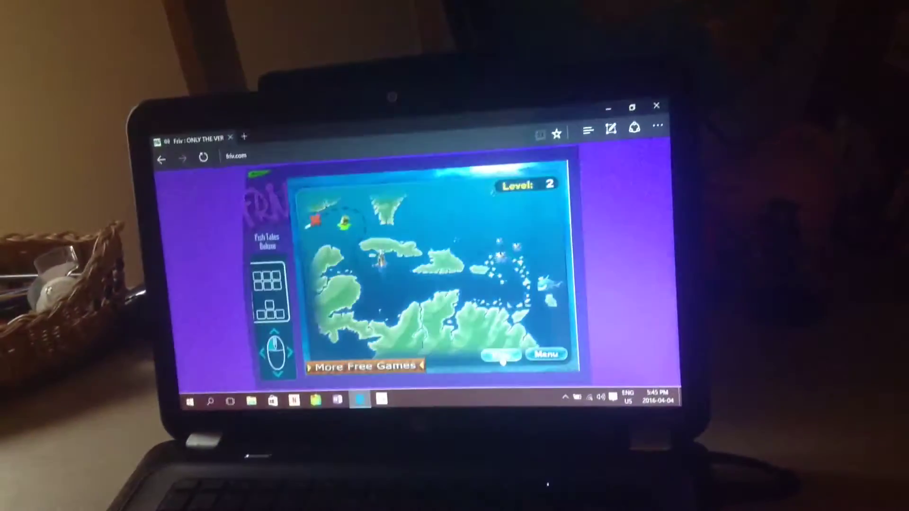
pyautogui.click(494, 349)
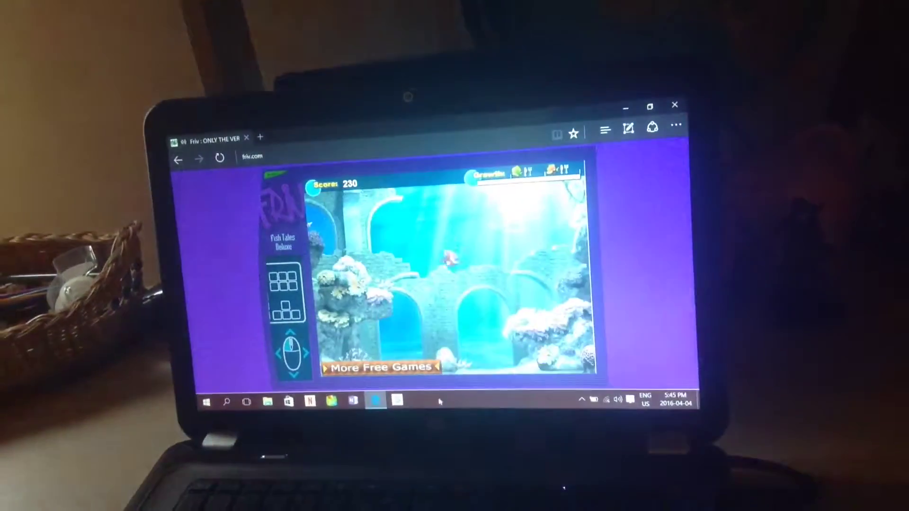
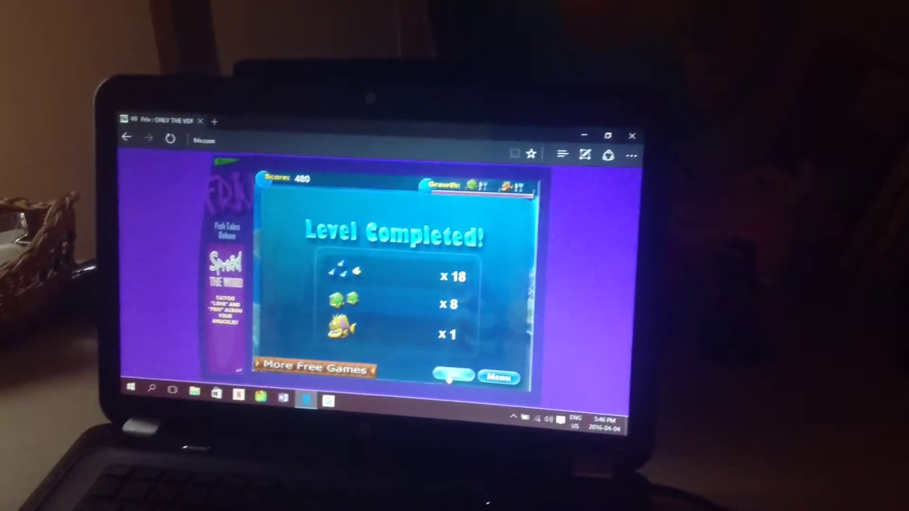
# Dismiss the Level Completed results and start Level 3 from the map
pyautogui.click(449, 377)
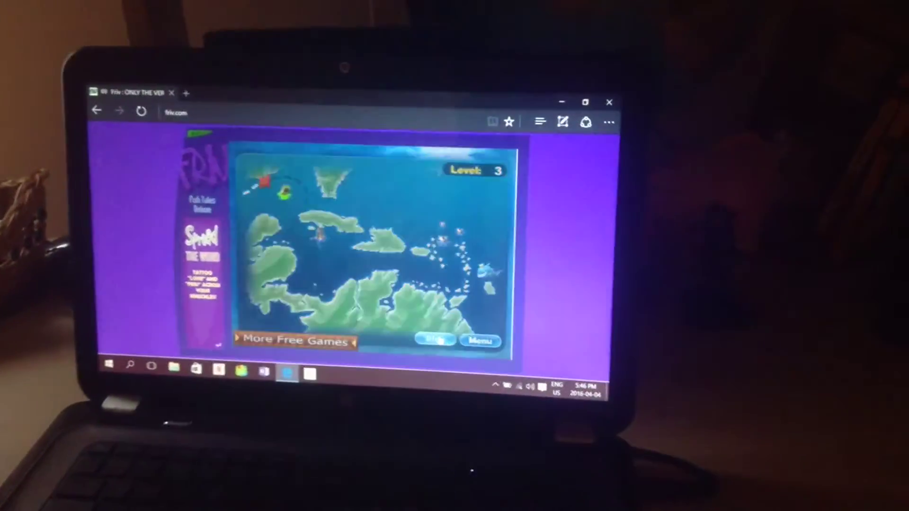
pyautogui.click(433, 344)
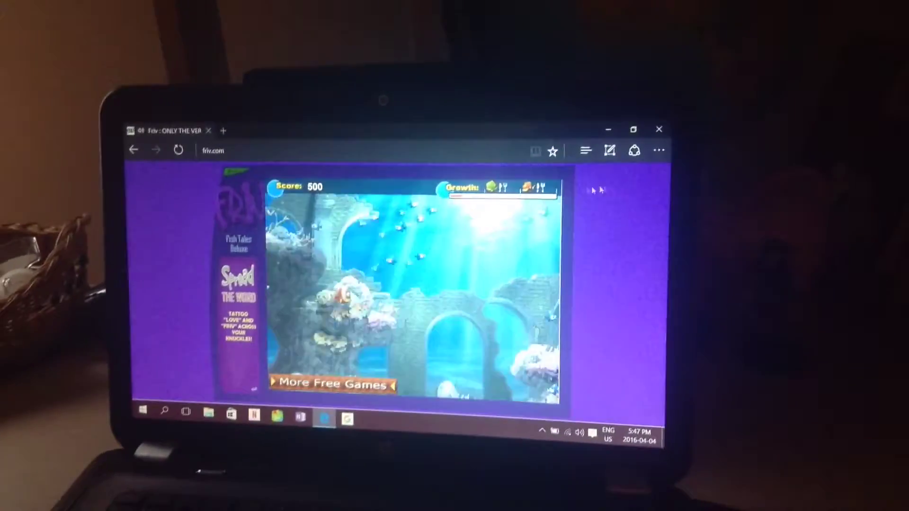
# Play through Level 3 to a 1380 score and continue to the Level 4 map
pyautogui.click(406, 157)
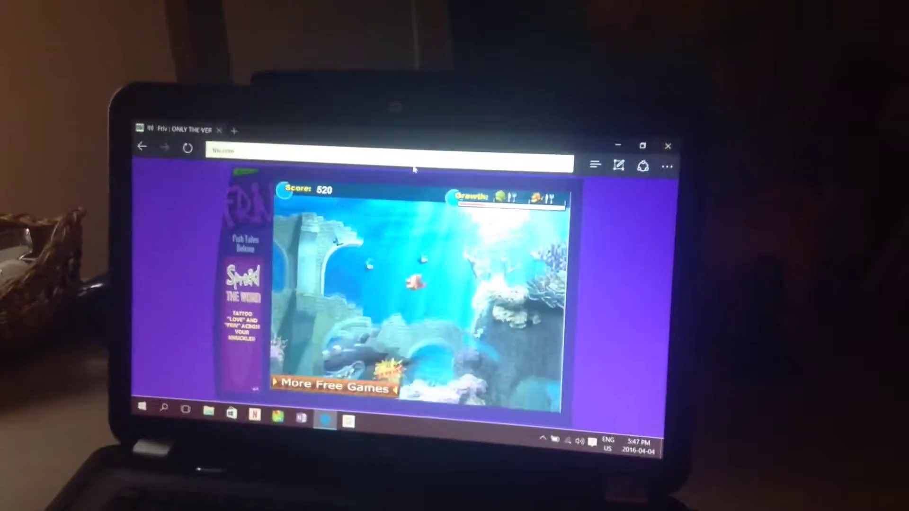
pyautogui.click(413, 282)
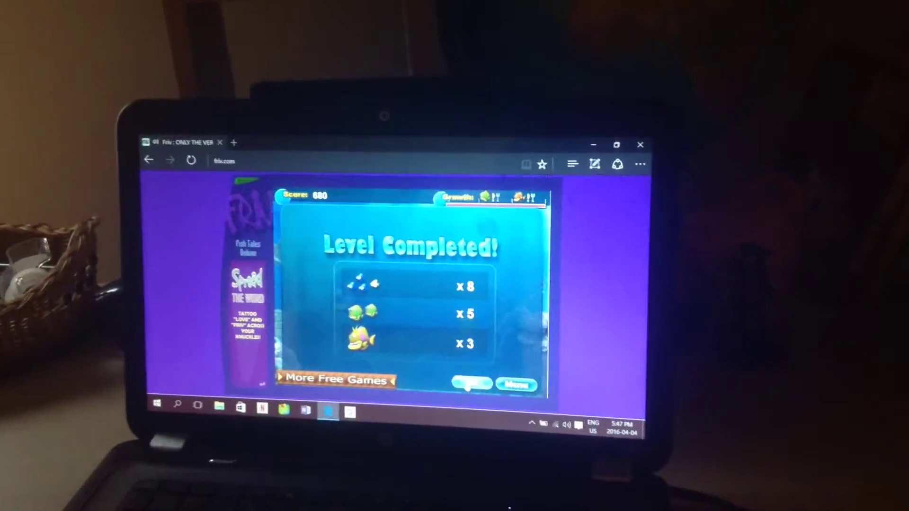
pyautogui.click(462, 386)
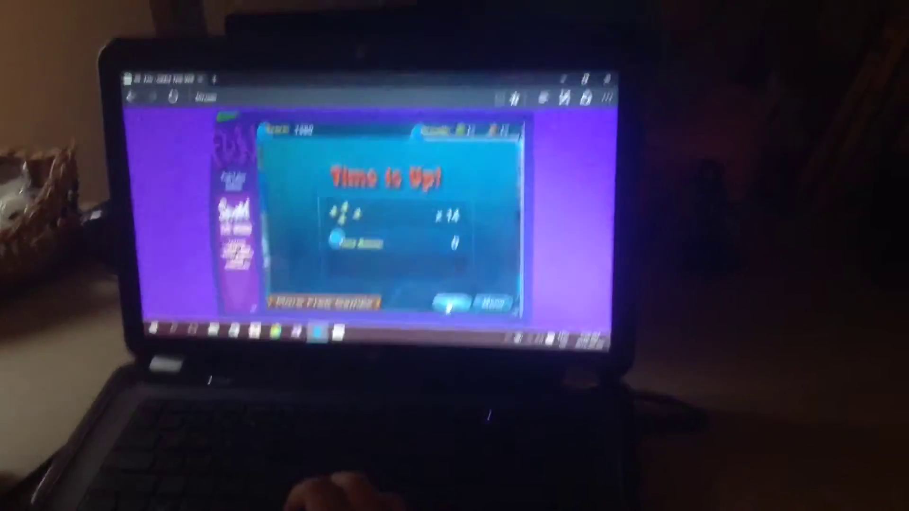
# Dismiss the Level 4 Time is Up results to return to the island map
pyautogui.click(461, 292)
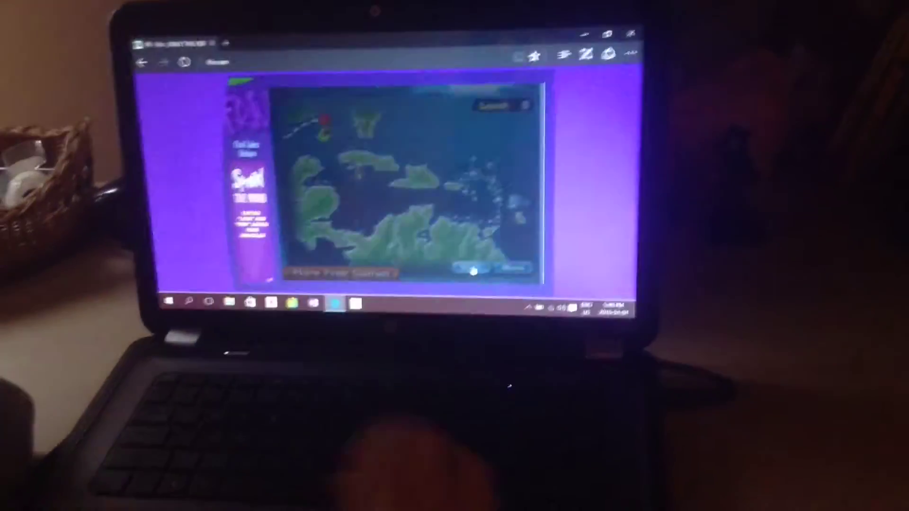
# Start Level 5 from the island map
pyautogui.click(472, 276)
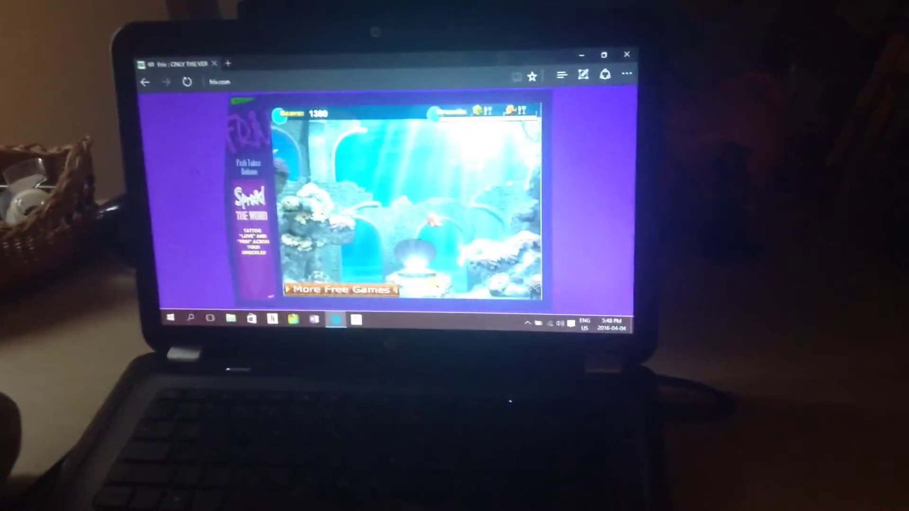